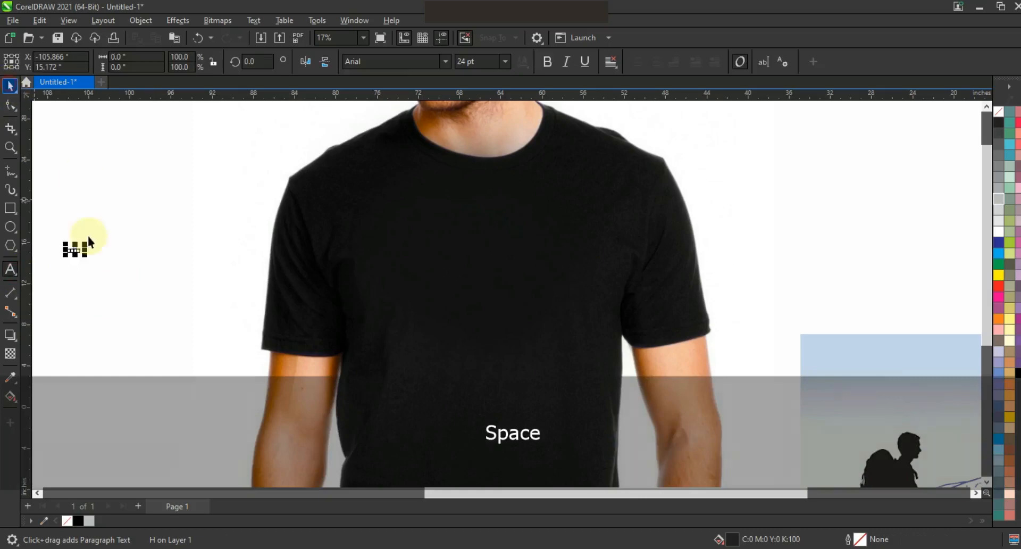
# Step: Enlarge the HIKING text to about 13.6 inches wide, fill it white and place it on the shirt's chest
pyautogui.moveTo(86, 255); pyautogui.dragTo(208, 315)
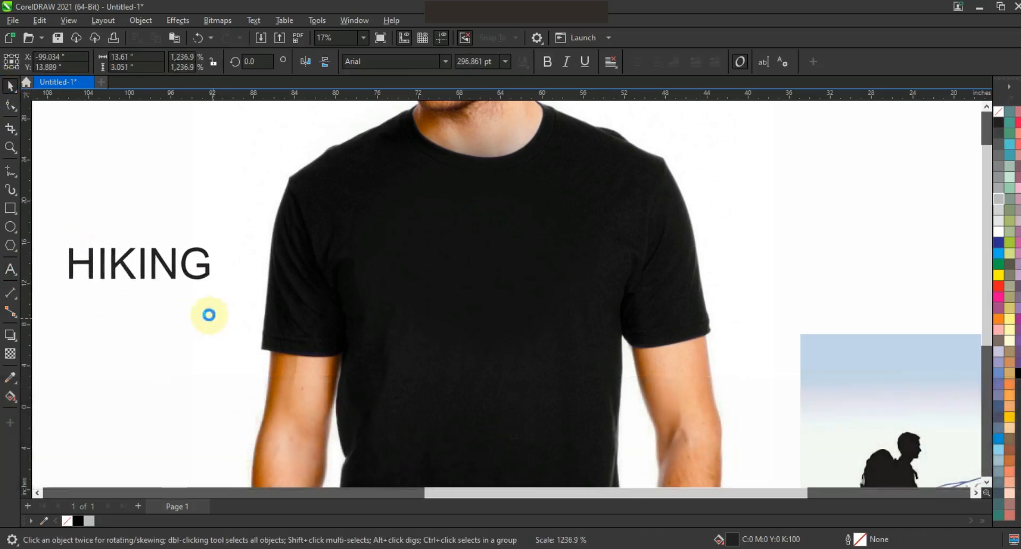
pyautogui.click(997, 236)
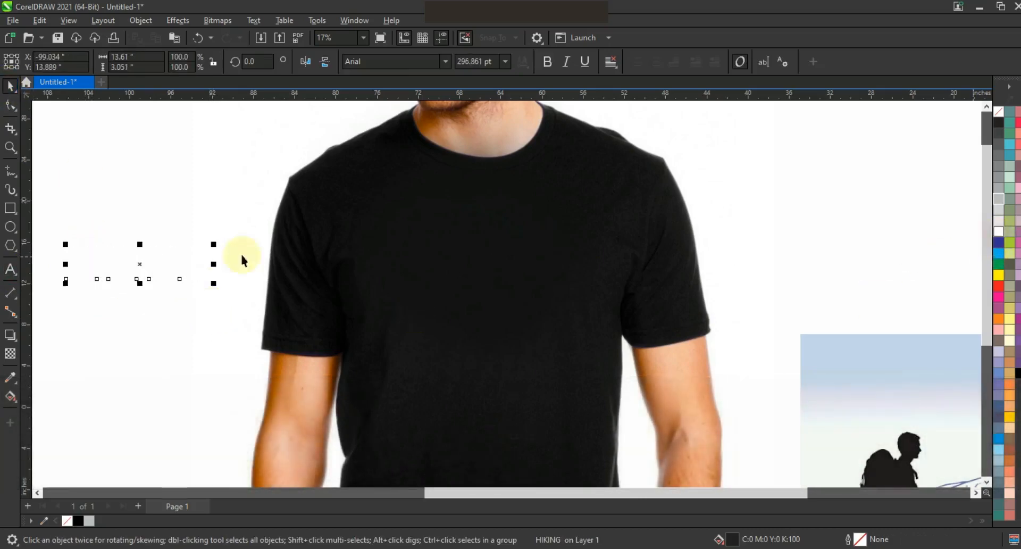
pyautogui.moveTo(142, 259); pyautogui.dragTo(464, 264)
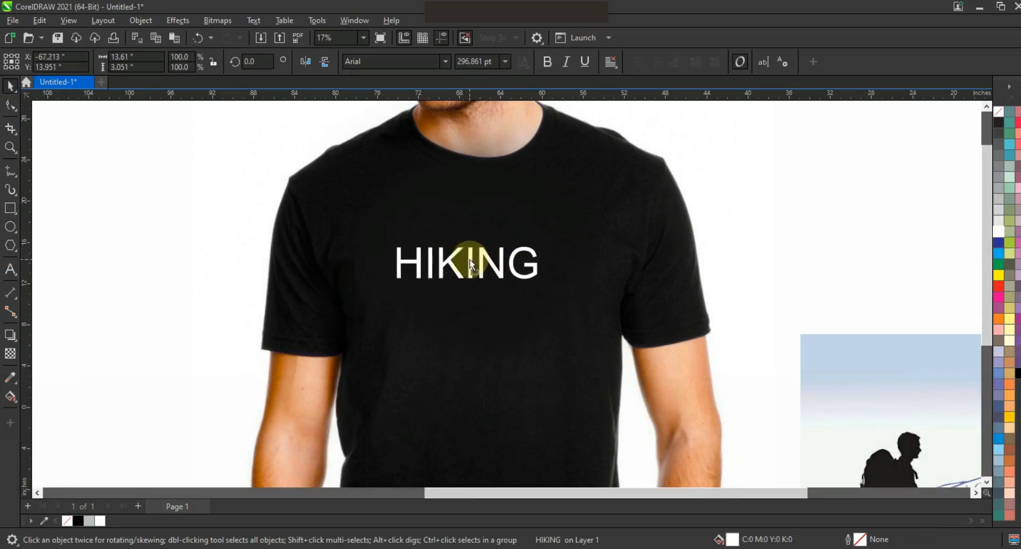
# Step: Set the HIKING text in Swiss921 BT, enlarge it across the chest to about 502 pt and widen its letter spacing
pyautogui.click(445, 61)
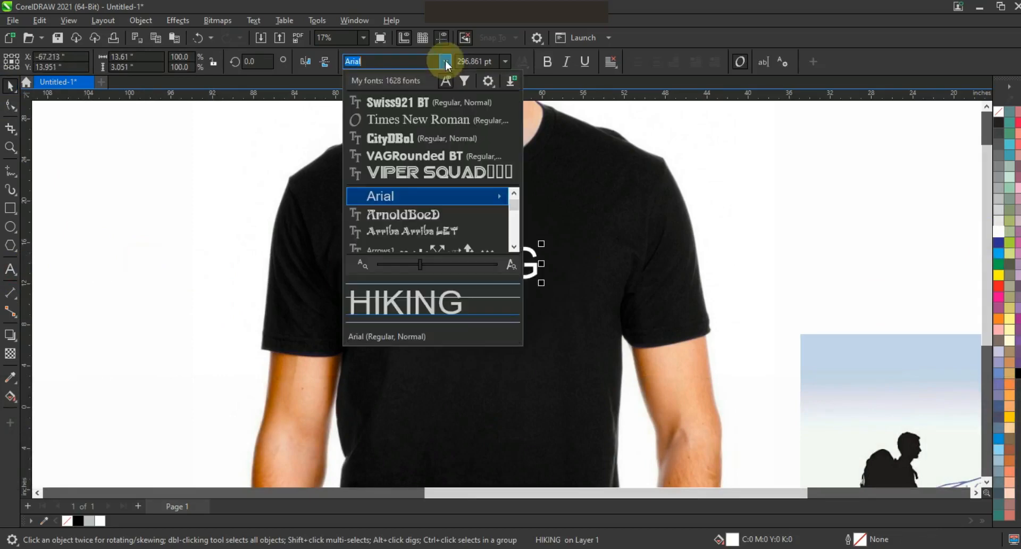
pyautogui.click(410, 100)
pyautogui.moveTo(514, 283); pyautogui.dragTo(581, 329)
pyautogui.moveTo(393, 306); pyautogui.dragTo(378, 312)
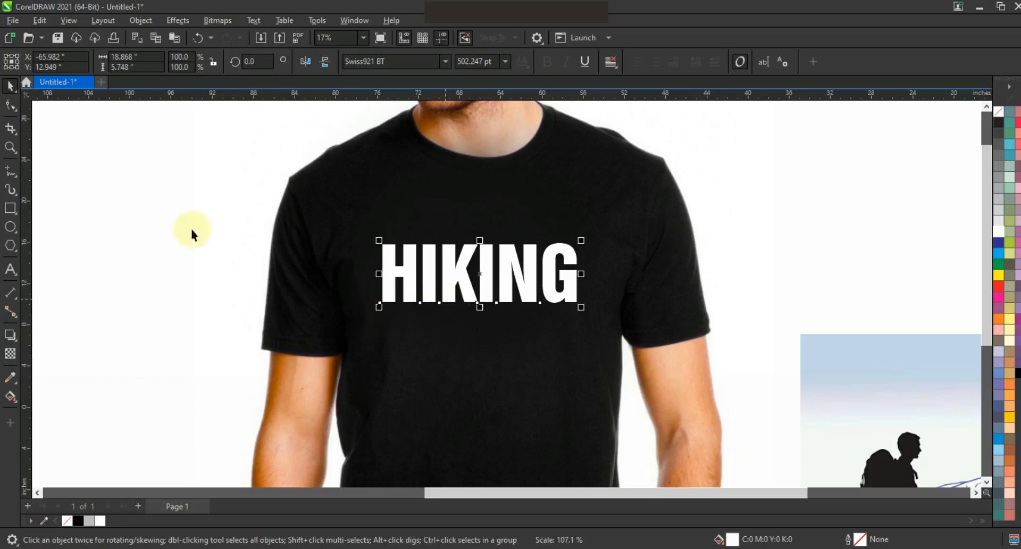
pyautogui.moveTo(581, 311); pyautogui.dragTo(592, 312)
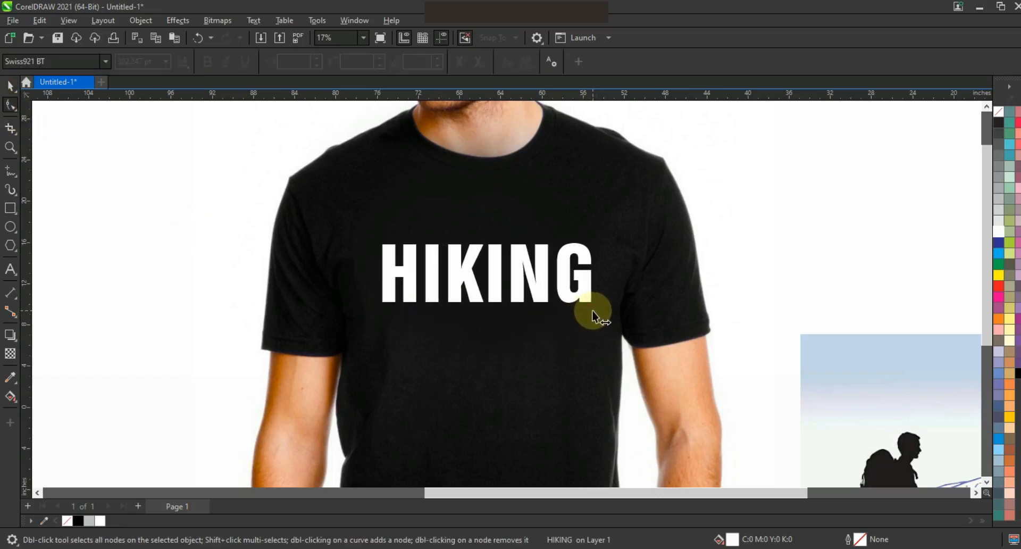
# Step: Draw a red, outline-free rectangle about 3.1 × 2.0 inches overlapping the bottom of the letter H and matching its width
pyautogui.press('z')
pyautogui.click(504, 335)
pyautogui.moveTo(187, 196); pyautogui.dragTo(758, 374)
pyautogui.moveTo(182, 255); pyautogui.dragTo(492, 375)
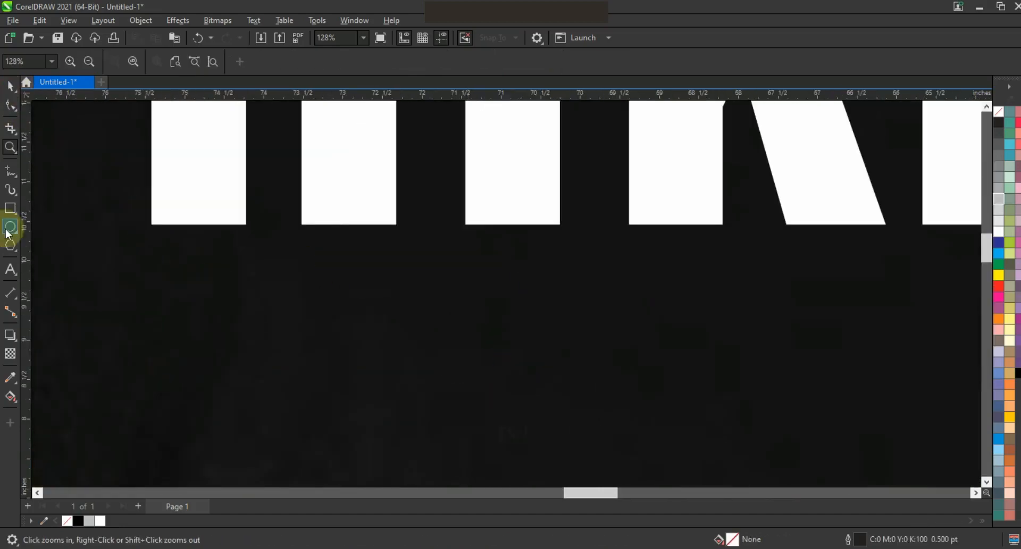
pyautogui.click(11, 210)
pyautogui.moveTo(152, 205); pyautogui.dragTo(395, 363)
pyautogui.press('space')
pyautogui.click(998, 286)
pyautogui.rightClick(997, 112)
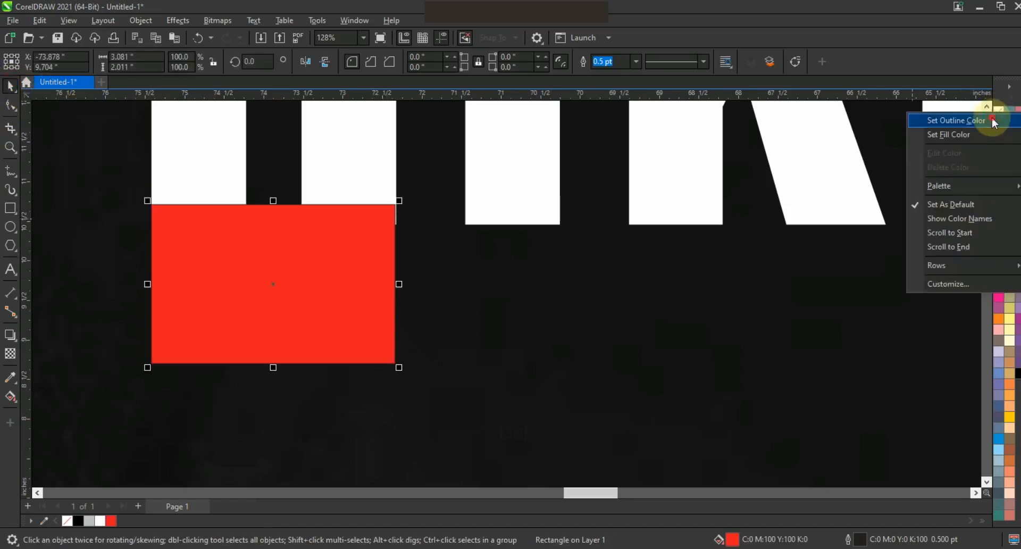
pyautogui.click(994, 120)
pyautogui.moveTo(400, 285); pyautogui.dragTo(403, 287)
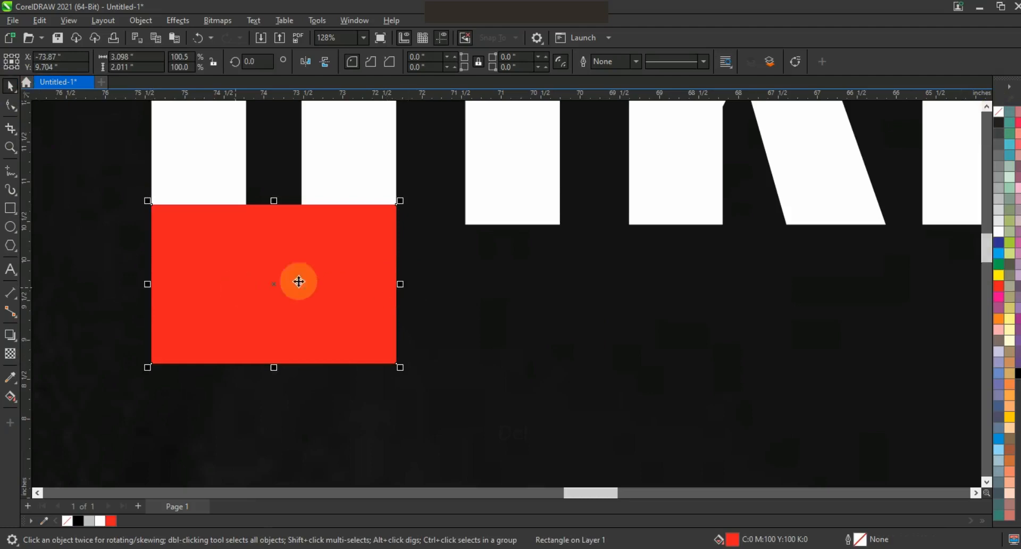
# Step: Duplicate the red rectangle under each remaining letter at matching widths, and weld the bars with the HIKING text
pyautogui.moveTo(272, 284); pyautogui.dragTo(583, 290)
pyautogui.moveTo(711, 284); pyautogui.dragTo(596, 311)
pyautogui.press('F3')
pyautogui.moveTo(528, 291); pyautogui.dragTo(714, 302)
pyautogui.moveTo(645, 292); pyautogui.dragTo(781, 292)
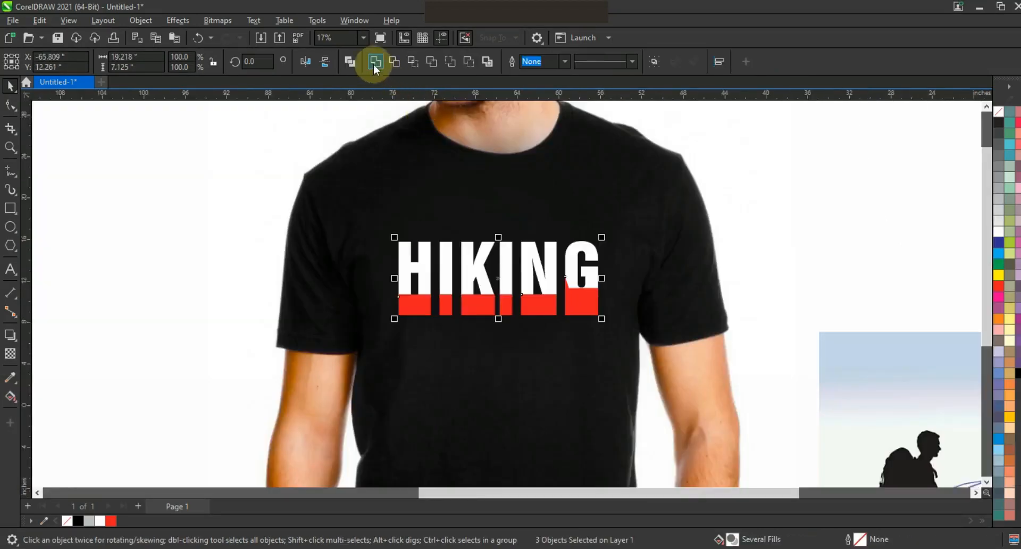
pyautogui.click(375, 63)
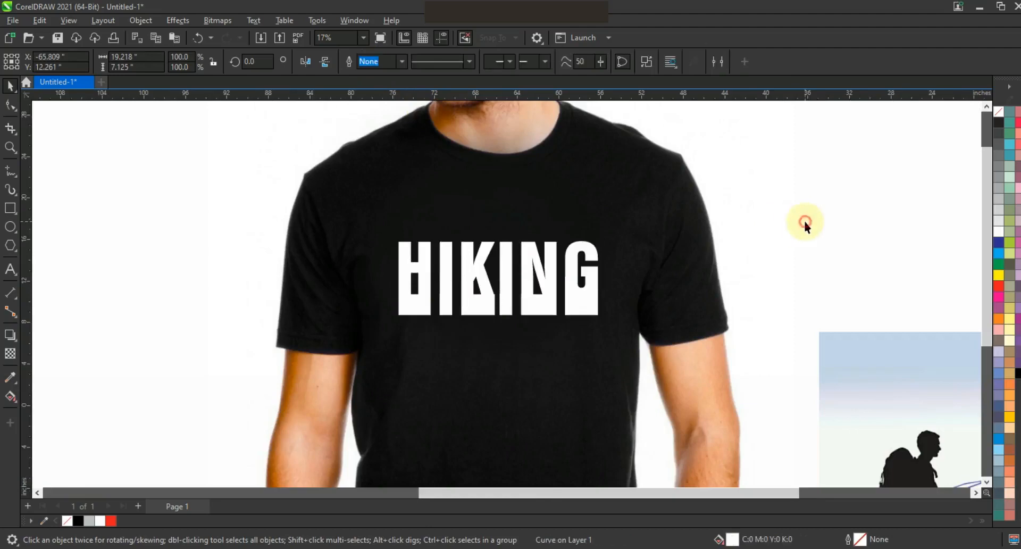
pyautogui.click(805, 223)
# Step: Extend the bottom nodes of the welded HIKING shape straight down until it is about 25.5 inches tall
pyautogui.click(481, 315)
pyautogui.click(11, 189)
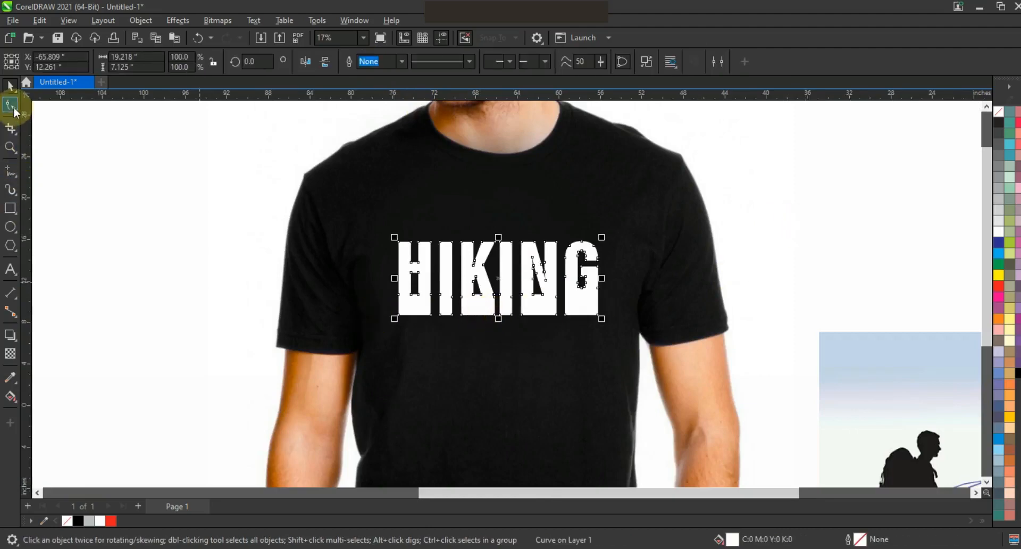
pyautogui.click(11, 106)
pyautogui.moveTo(383, 313); pyautogui.dragTo(615, 351)
pyautogui.scroll(-2, 615, 351)
pyautogui.moveTo(398, 200); pyautogui.dragTo(405, 391)
pyautogui.click(9, 88)
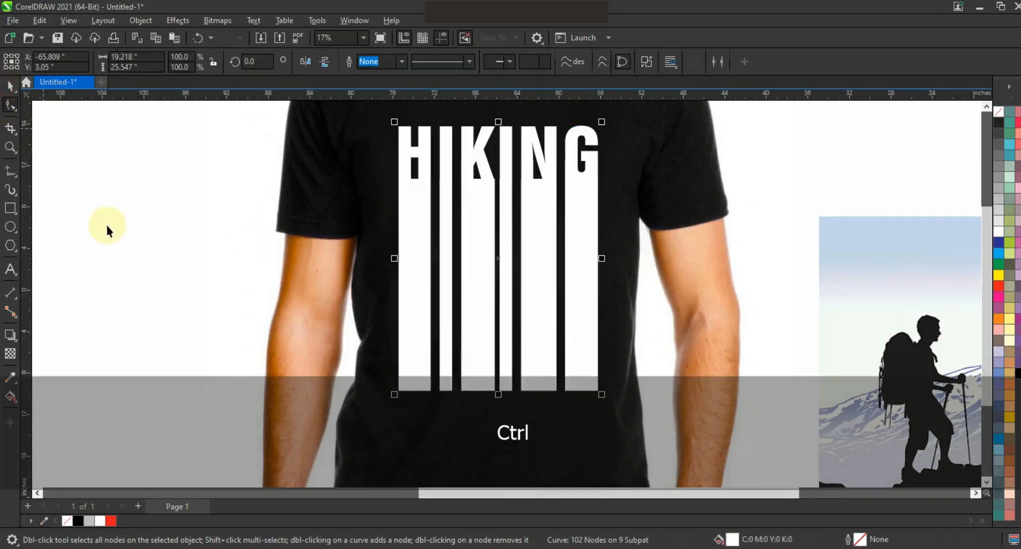
pyautogui.click(107, 223)
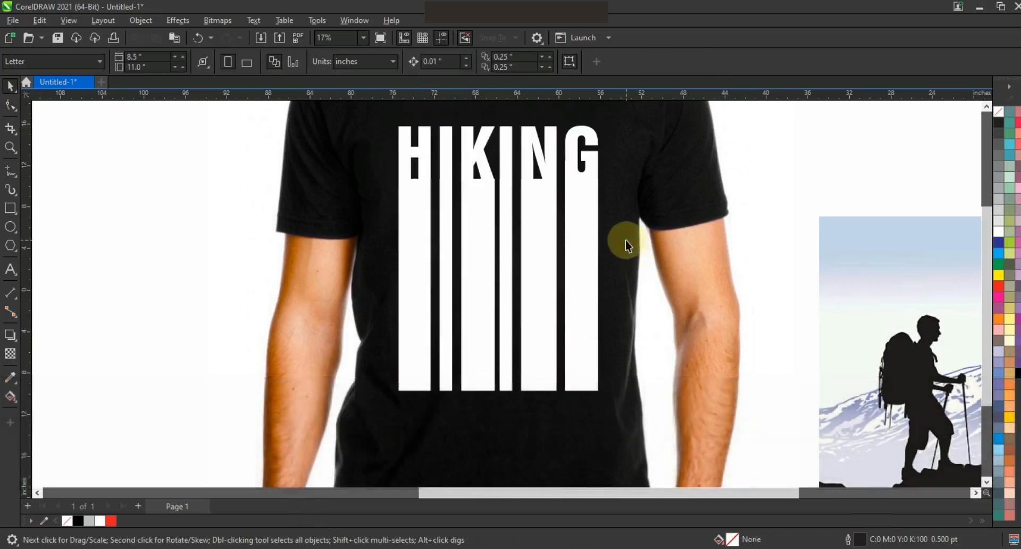
# Step: Break the HIKING curve apart and combine the pieces of each letter into a separate object with its cutouts
pyautogui.hotkey('shift', 'F2')
pyautogui.press('Escape')
pyautogui.press('F3')
pyautogui.press('Escape')
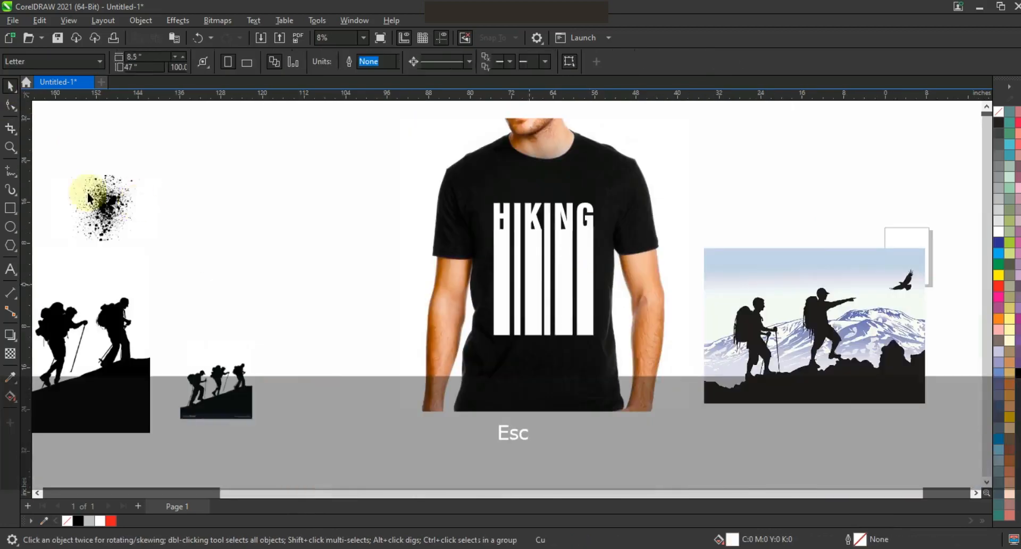
pyautogui.click(10, 147)
pyautogui.moveTo(417, 165); pyautogui.dragTo(730, 376)
pyautogui.click(9, 89)
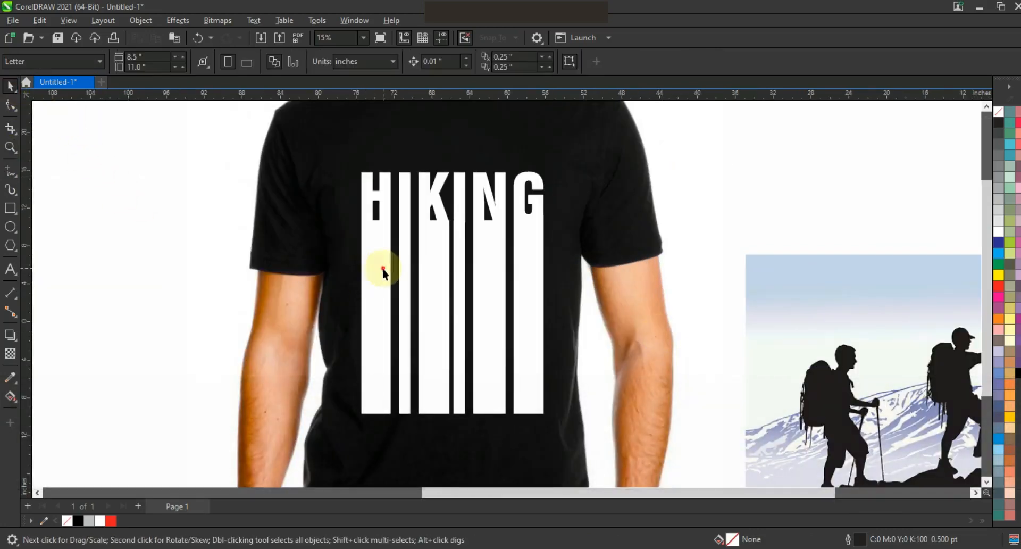
pyautogui.click(381, 268)
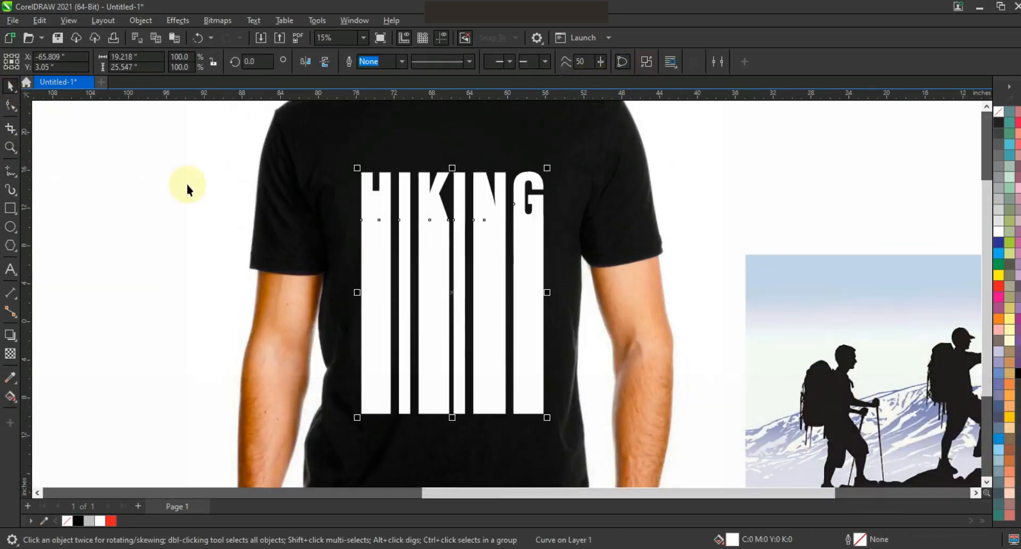
pyautogui.moveTo(122, 140); pyautogui.dragTo(400, 454)
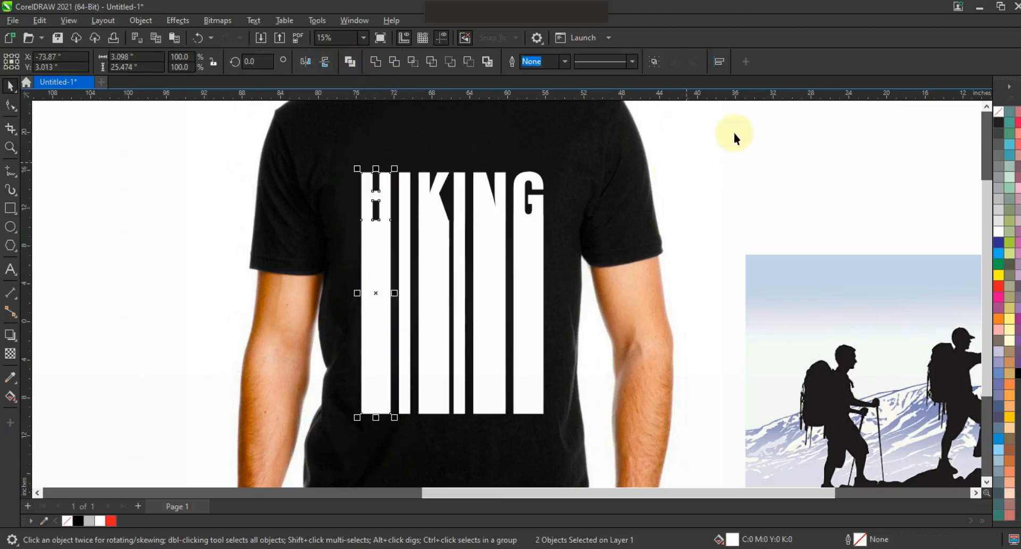
pyautogui.moveTo(504, 429); pyautogui.dragTo(509, 441)
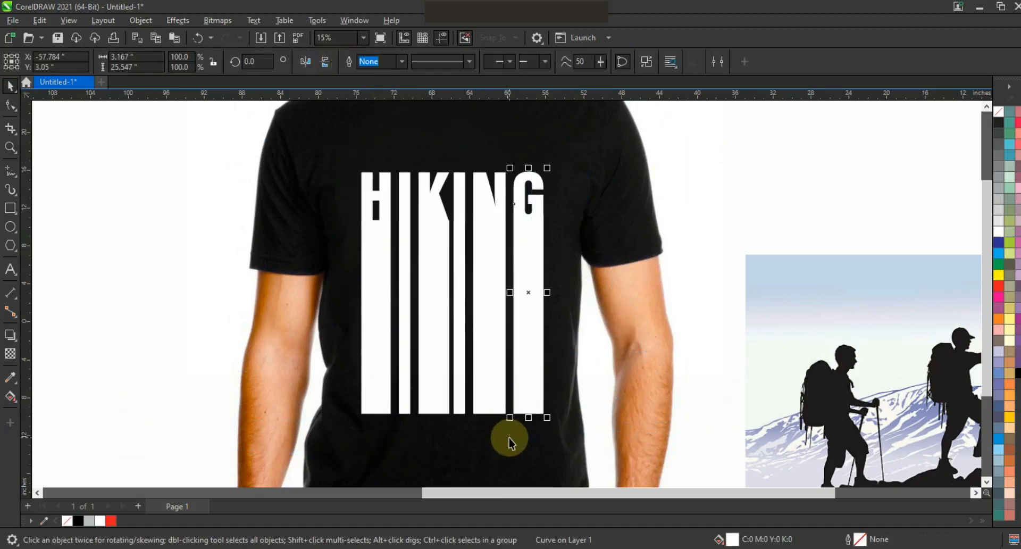
pyautogui.moveTo(702, 146); pyautogui.dragTo(467, 438)
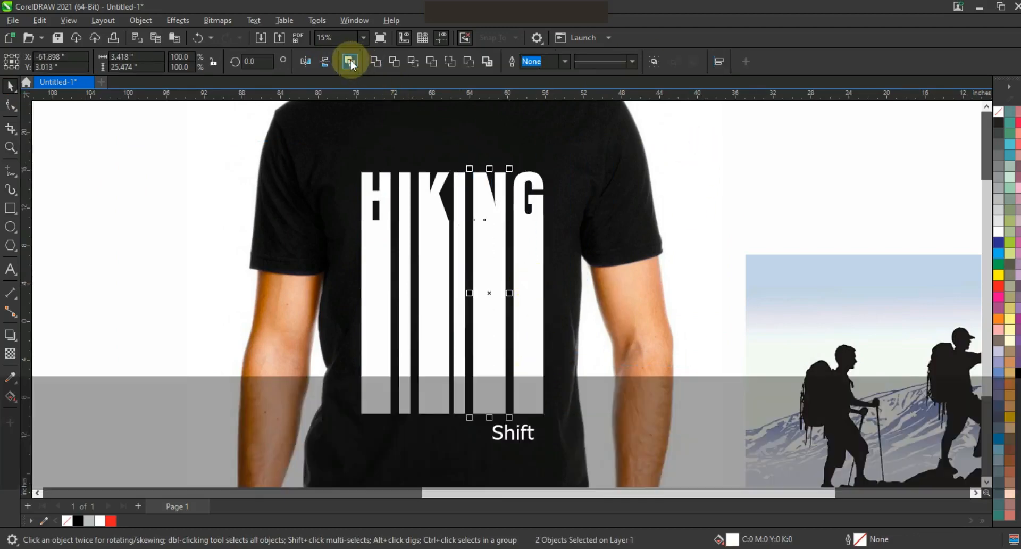
pyautogui.moveTo(695, 137)
pyautogui.mouseDown()
pyautogui.moveTo(624, 239)
pyautogui.moveTo(452, 427)
pyautogui.mouseUp()
pyautogui.moveTo(741, 149); pyautogui.dragTo(413, 457)
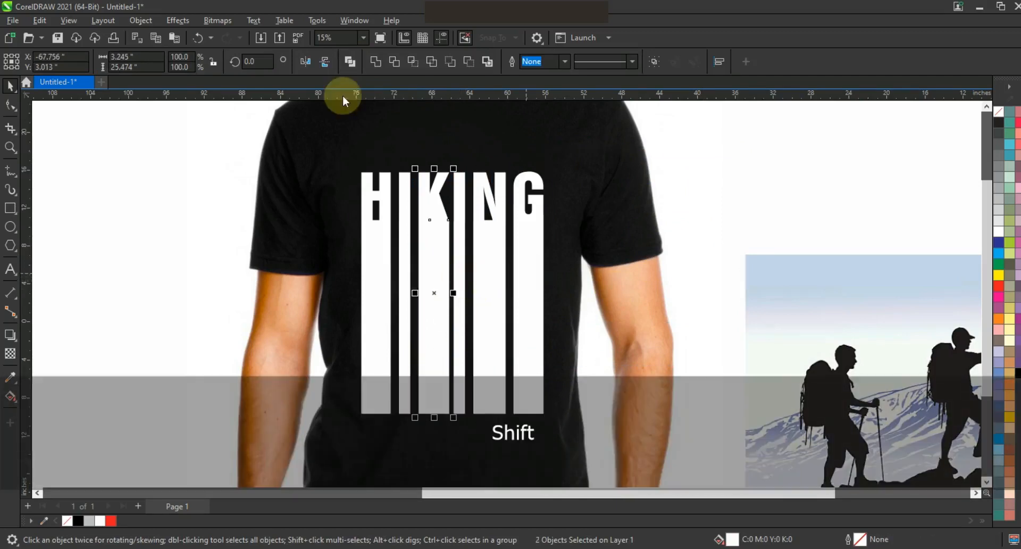
# Step: Fill the letter bars with retro colours: H and N red, first I amber, K tan, second I and G teal
pyautogui.click(385, 264)
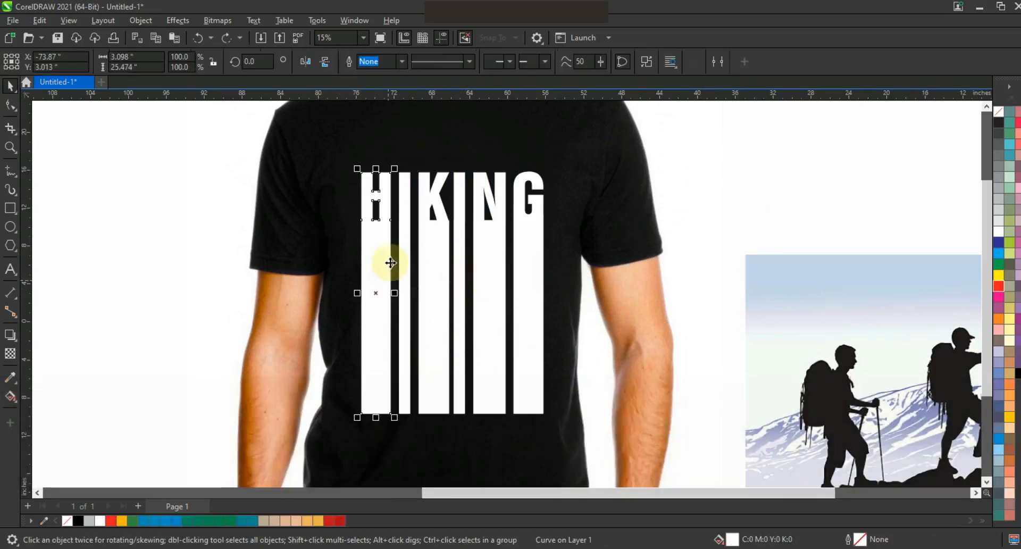
pyautogui.click(340, 521)
pyautogui.click(318, 521)
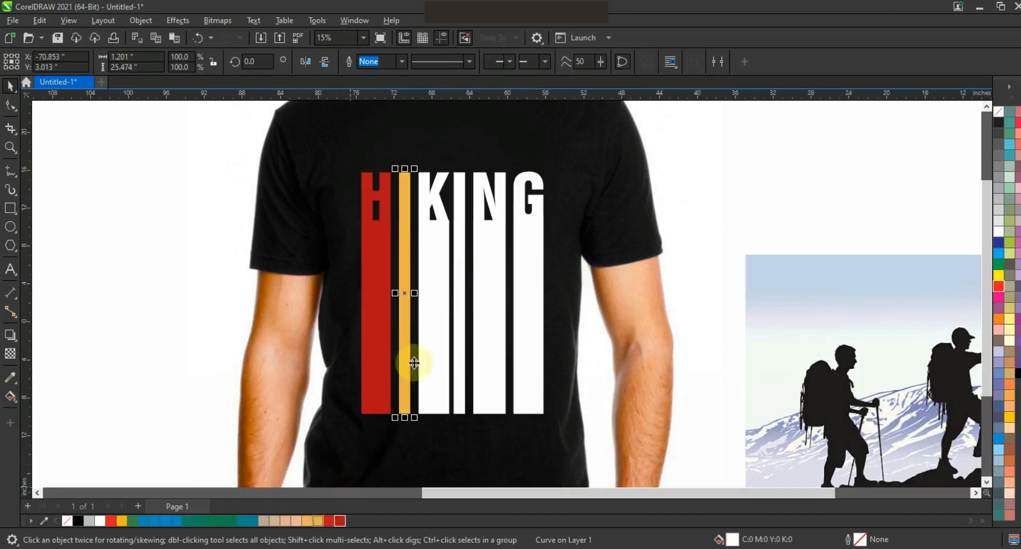
pyautogui.click(285, 520)
pyautogui.click(456, 337)
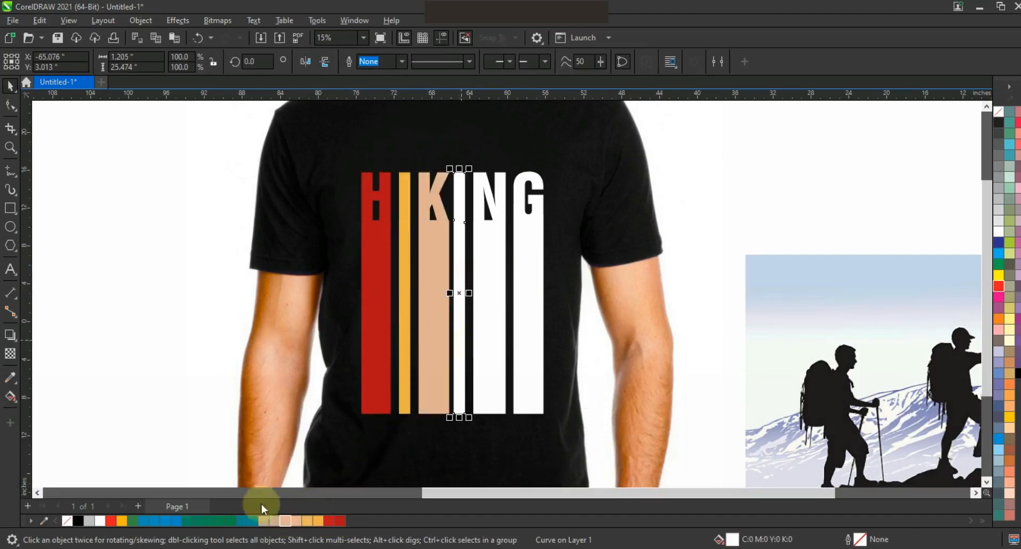
pyautogui.click(252, 520)
pyautogui.click(518, 333)
pyautogui.click(252, 520)
pyautogui.click(492, 367)
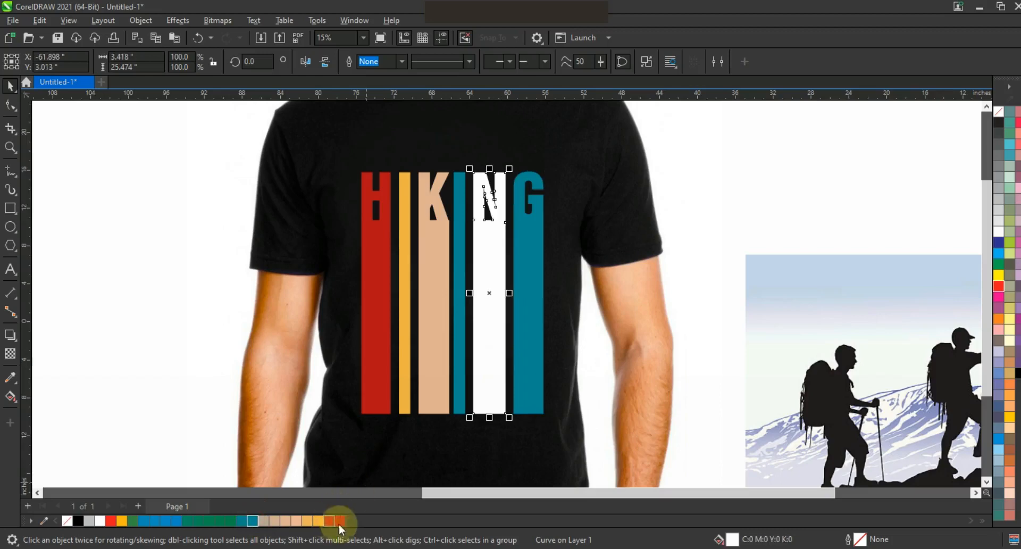
pyautogui.click(340, 520)
pyautogui.click(165, 219)
# Step: Move the large three-hikers image into the free space between the ink splatter and the shirt
pyautogui.scroll(-3, 646, 290)
pyautogui.press('Escape')
pyautogui.moveTo(149, 327); pyautogui.dragTo(384, 221)
pyautogui.hotkey('shift', 'F2')
pyautogui.moveTo(703, 305); pyautogui.dragTo(648, 267)
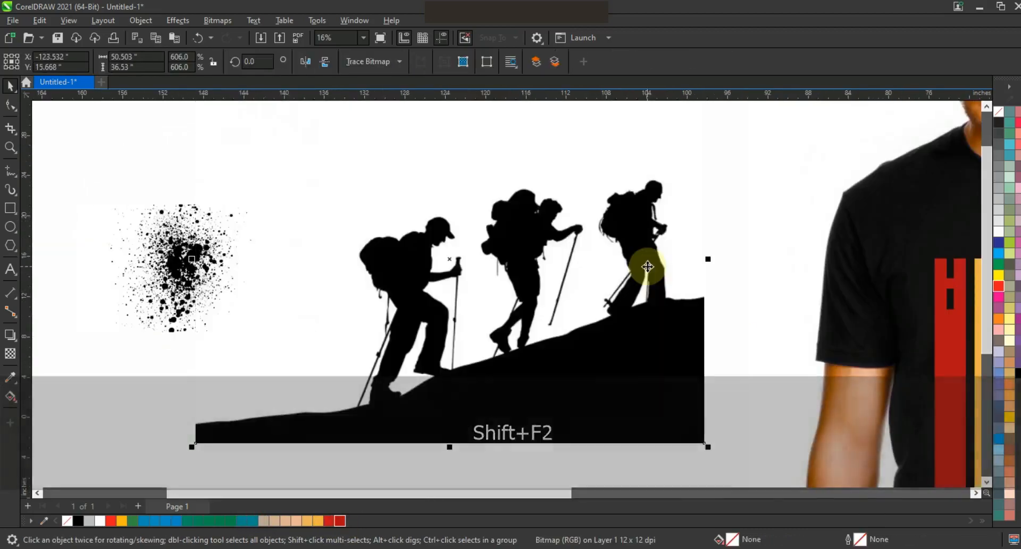
# Step: Trace the three-hikers bitmap as a low quality image outline with increased detail
pyautogui.rightClick(647, 266)
pyautogui.moveTo(683, 228)
pyautogui.click(800, 281)
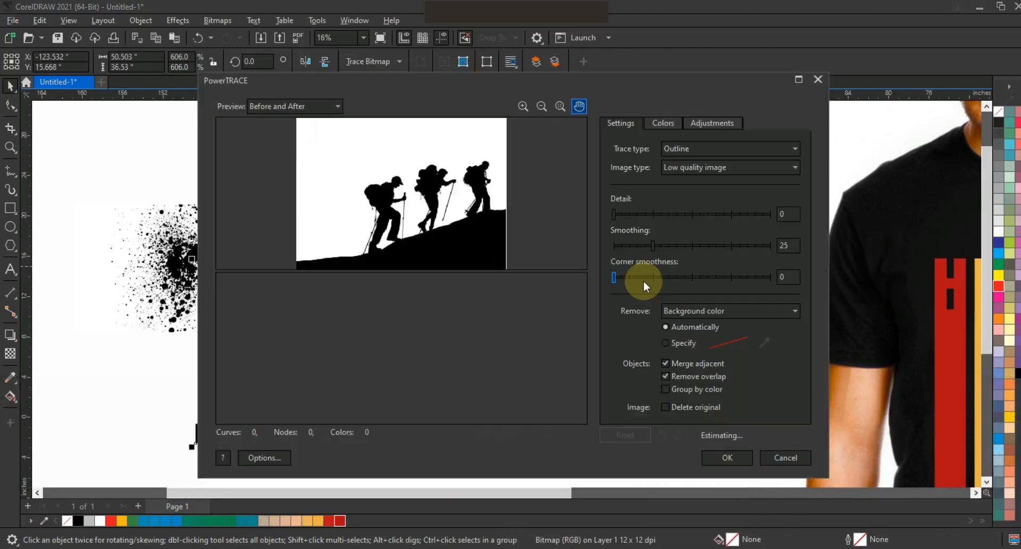
pyautogui.click(749, 214)
pyautogui.click(727, 457)
# Step: Move the traced hikers clear of the original image and ungroup the trace
pyautogui.press('F3')
pyautogui.moveTo(556, 321); pyautogui.dragTo(157, 422)
pyautogui.hotkey('shift', 'F2')
pyautogui.click(493, 62)
pyautogui.press('Escape')
pyautogui.scroll(-1, 457, 266)
# Step: Place the hikers silhouette over the lower end of the coloured stripes and scale it to about 23.9 × 12.3 inches
pyautogui.moveTo(584, 328)
pyautogui.mouseDown()
pyautogui.moveTo(220, 323)
pyautogui.moveTo(820, 353)
pyautogui.moveTo(878, 311)
pyautogui.mouseUp()
pyautogui.press('F3')
pyautogui.hotkey('shift', 'F2')
pyautogui.press('F3')
pyautogui.moveTo(777, 181); pyautogui.dragTo(709, 294)
pyautogui.press('F3')
pyautogui.moveTo(425, 390); pyautogui.dragTo(505, 348)
pyautogui.moveTo(730, 318); pyautogui.dragTo(727, 317)
pyautogui.press('F3')
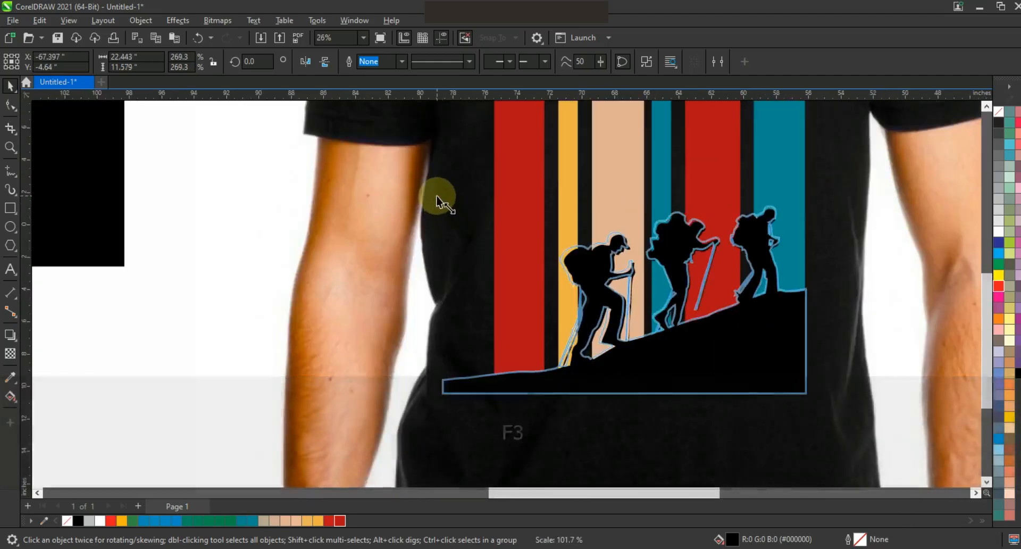
pyautogui.moveTo(809, 205); pyautogui.dragTo(832, 186)
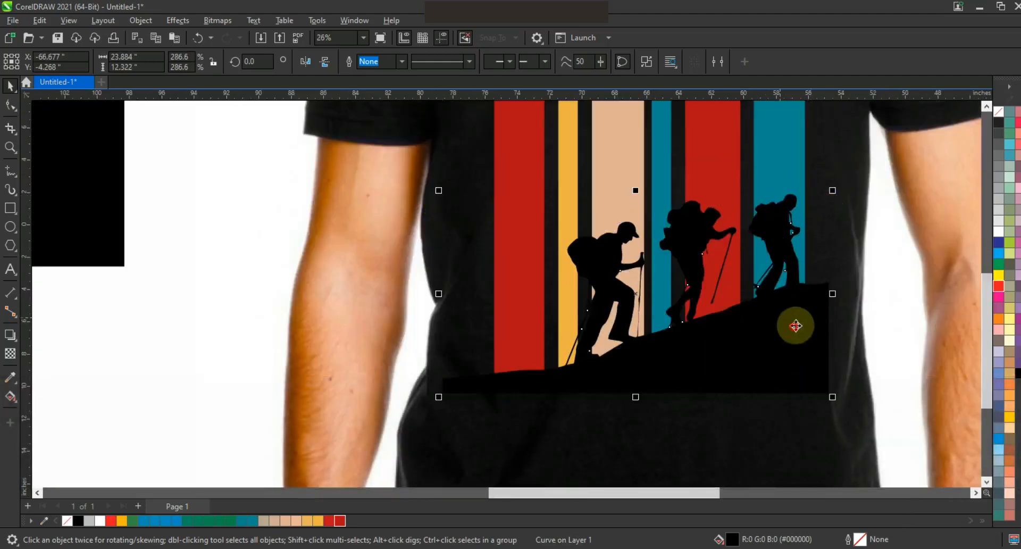
pyautogui.press('F10')
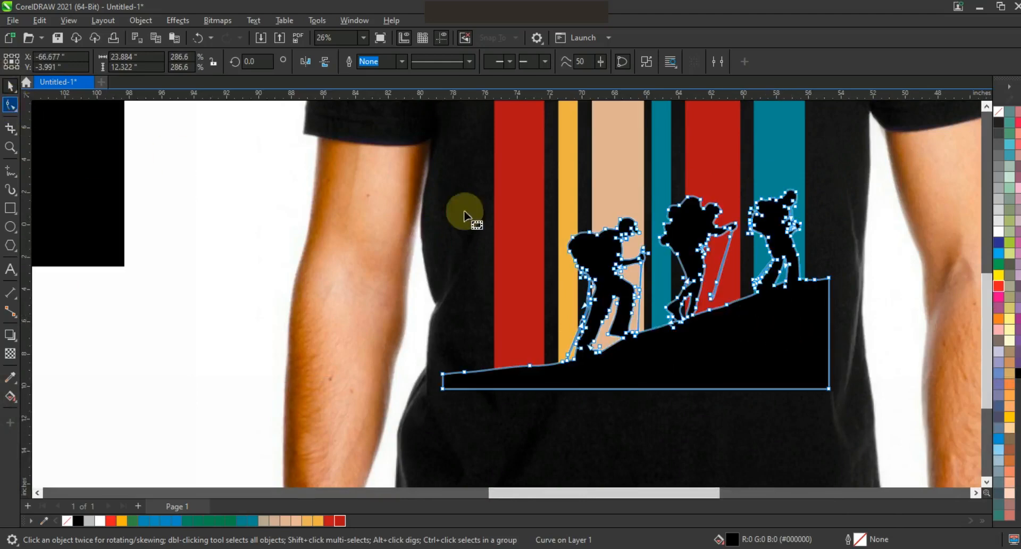
pyautogui.click(10, 85)
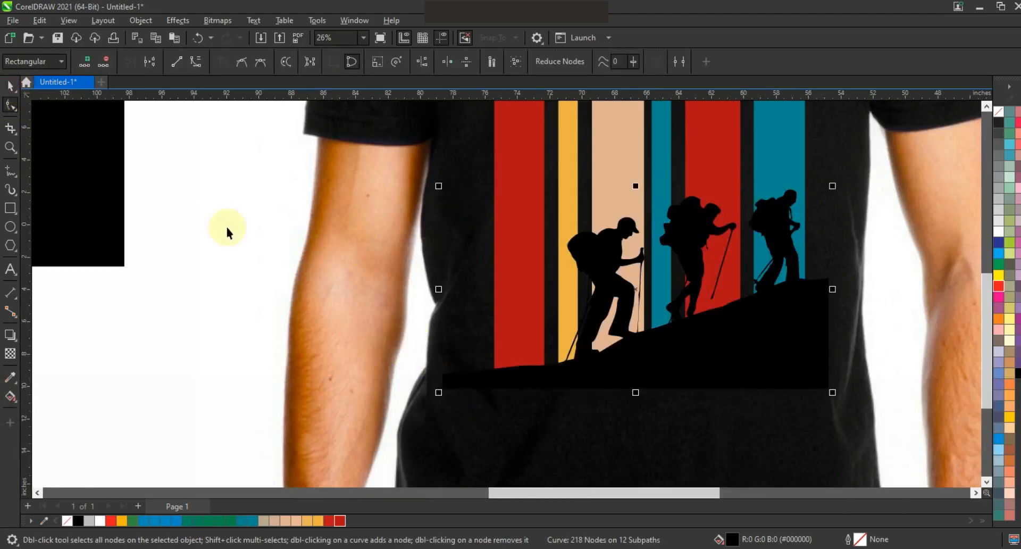
# Step: Draw a rectangle about 19.2 × 14.1 inches over the hikers, matching the stripes' outer edges, and intersect it with the silhouette
pyautogui.click(11, 208)
pyautogui.moveTo(804, 163); pyautogui.dragTo(495, 393)
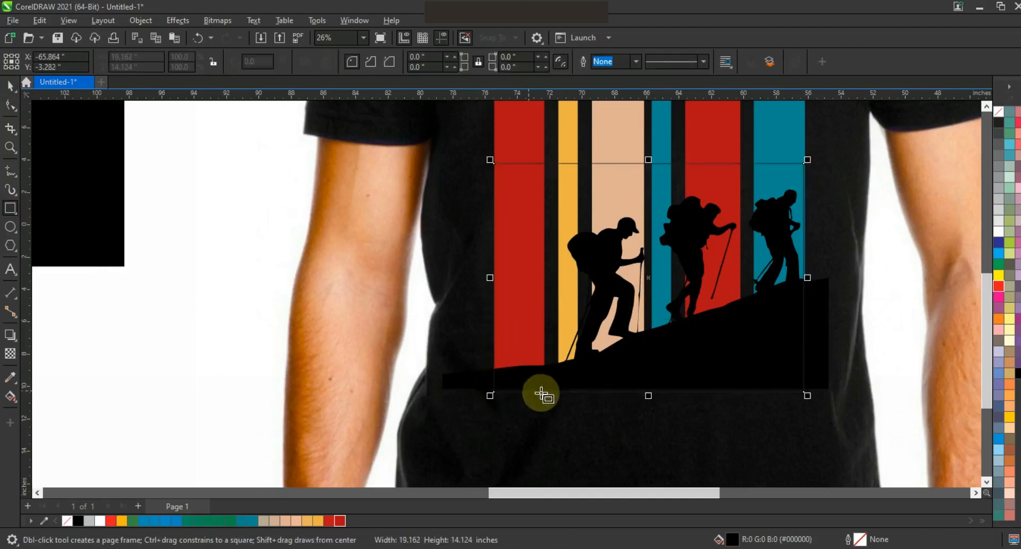
pyautogui.click(11, 85)
pyautogui.keyDown('shift'); pyautogui.click(827, 293); pyautogui.keyUp('shift')
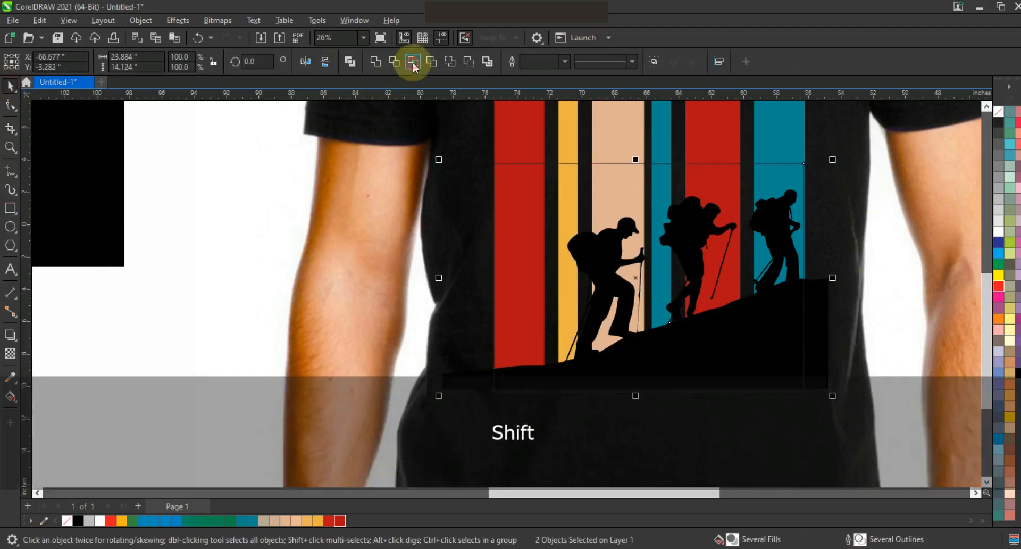
pyautogui.click(413, 63)
# Step: Delete the uncropped silhouette and the helper rectangle, and enlarge the cropped hikers to about 19.3 × 12.4 inches
pyautogui.press('Escape')
pyautogui.click(823, 297)
pyautogui.press('Delete')
pyautogui.click(796, 164)
pyautogui.press('Delete')
pyautogui.click(802, 328)
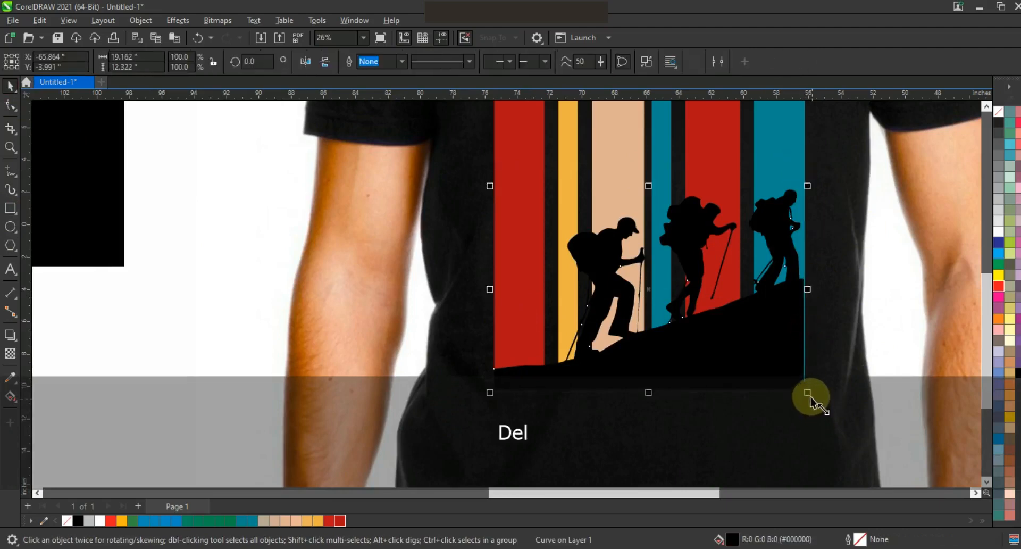
pyautogui.press('F3')
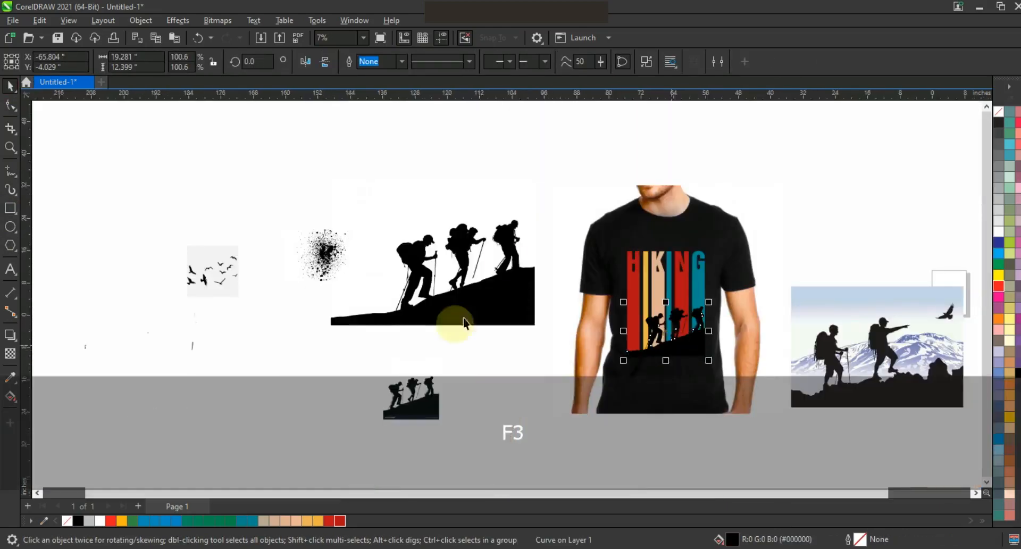
# Step: Trace the ink splatter bitmap with PowerTRACE as a low quality image outline, raising the detail level
pyautogui.press('Escape')
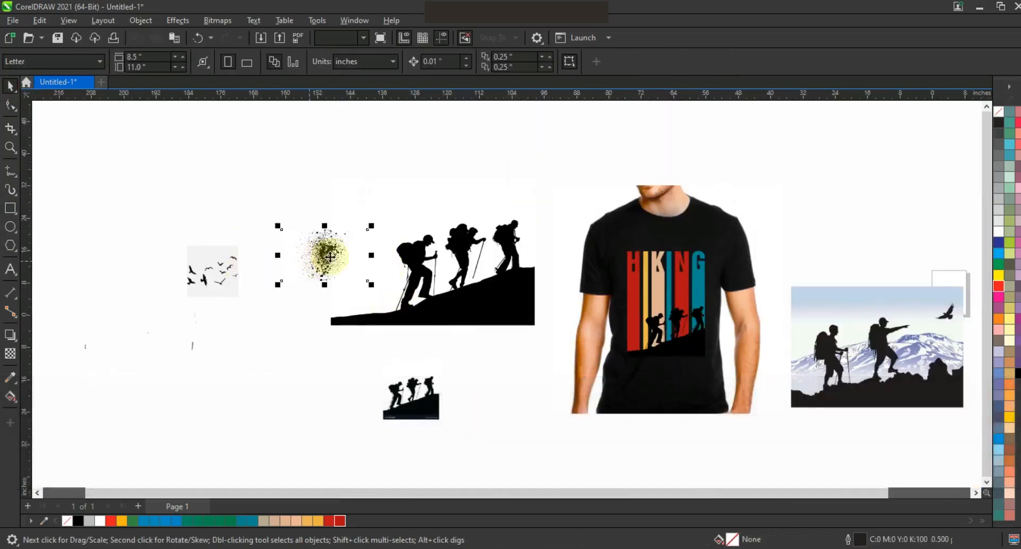
pyautogui.hotkey('shift', 'F2')
pyautogui.rightClick(506, 193)
pyautogui.click(588, 254)
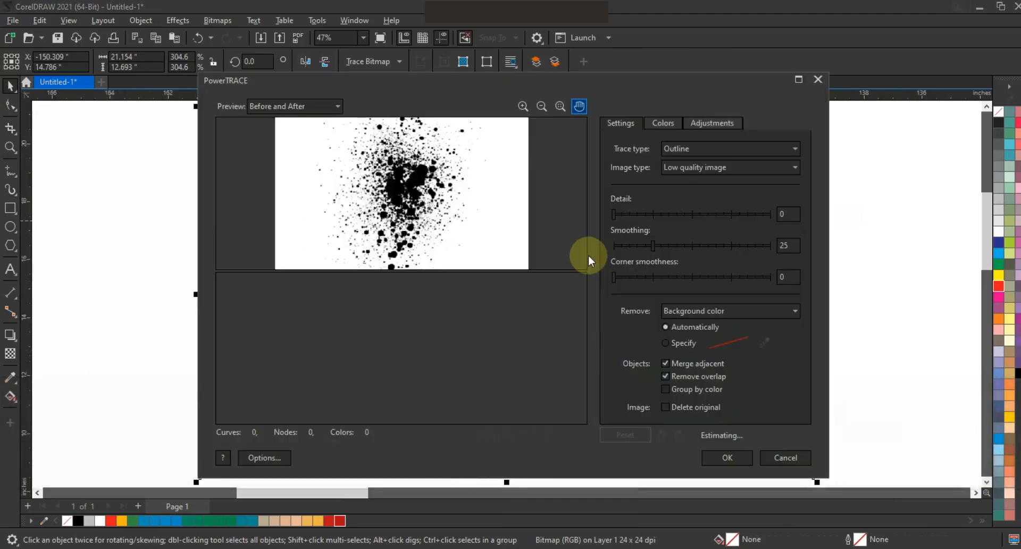
pyautogui.click(764, 214)
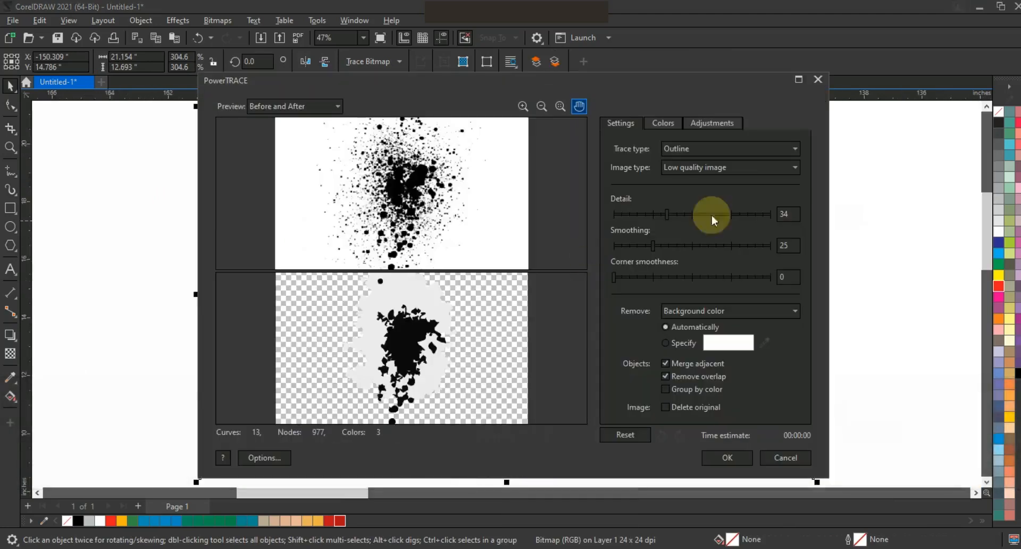
pyautogui.click(727, 457)
pyautogui.press('F3')
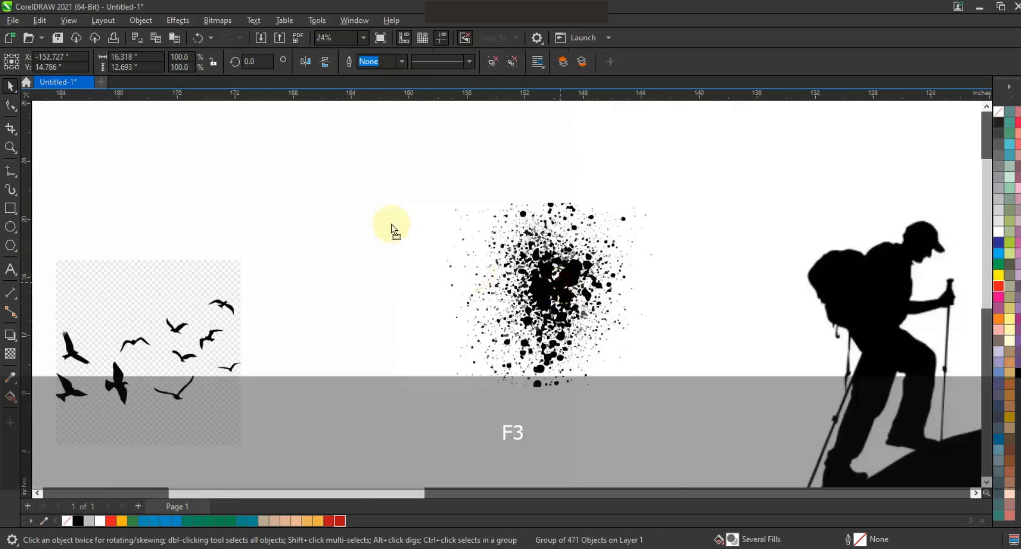
# Step: Move the trace clear of the original splatter and separate a cluster of its specks about 4.5 × 10.9 inches
pyautogui.hotkey('shift', 'F2')
pyautogui.press('F3')
pyautogui.press('Escape')
pyautogui.moveTo(410, 148)
pyautogui.mouseDown()
pyautogui.moveTo(488, 323)
pyautogui.moveTo(351, 186)
pyautogui.moveTo(410, 292)
pyautogui.mouseUp()
pyautogui.click(405, 200)
# Step: Place the speck cluster in front of the stripes at the G stripe's lower end and fill it with C100 M100 Y100 K100 black
pyautogui.press('F3')
pyautogui.press('F4')
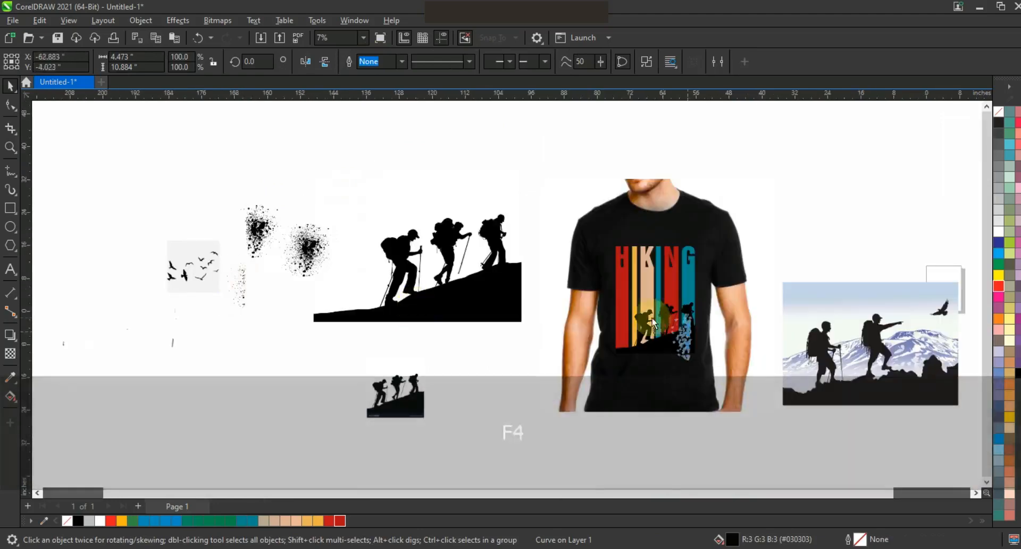
pyautogui.hotkey('shift', 'pageup')
pyautogui.click(626, 316)
pyautogui.click(1017, 373)
# Step: Distribute copies of the black speck cluster over the H, K, N and G stripes of the design
pyautogui.click(10, 146)
pyautogui.moveTo(553, 234); pyautogui.dragTo(819, 384)
pyautogui.click(10, 86)
pyautogui.press('Escape')
pyautogui.moveTo(353, 300); pyautogui.dragTo(520, 202)
pyautogui.press('Escape')
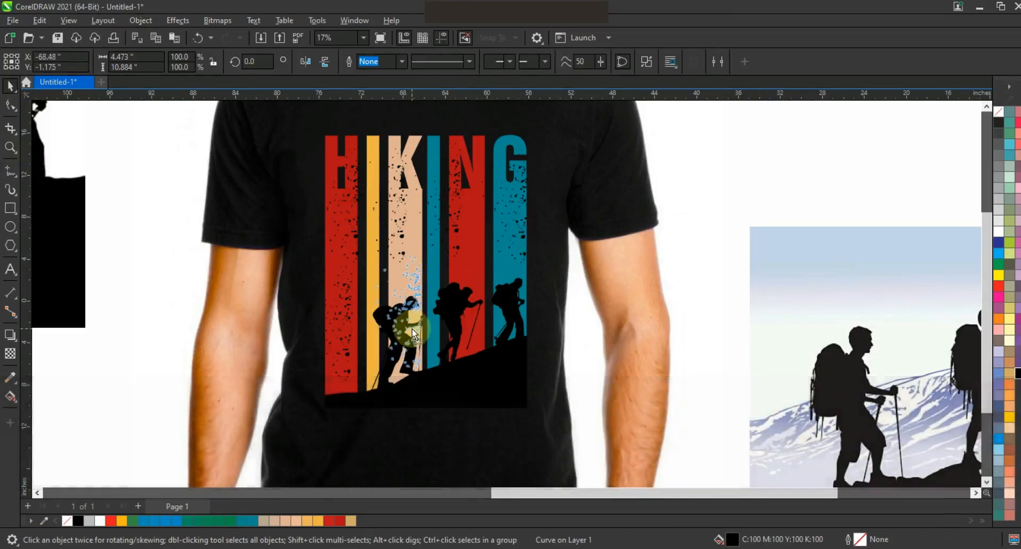
# Step: Add further speck copies along the middle stripes and over the outer edge of the H
pyautogui.press('Escape')
pyautogui.moveTo(523, 253); pyautogui.dragTo(485, 346)
pyautogui.click(710, 196)
pyautogui.moveTo(417, 279); pyautogui.dragTo(331, 142)
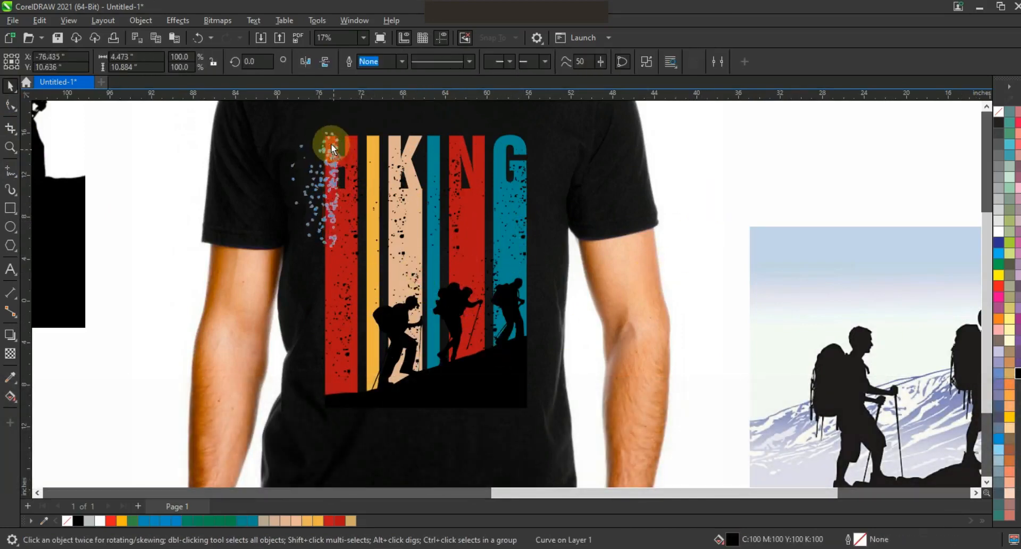
pyautogui.moveTo(375, 182); pyautogui.dragTo(375, 183)
pyautogui.click(721, 148)
pyautogui.press('F3')
pyautogui.press('Escape')
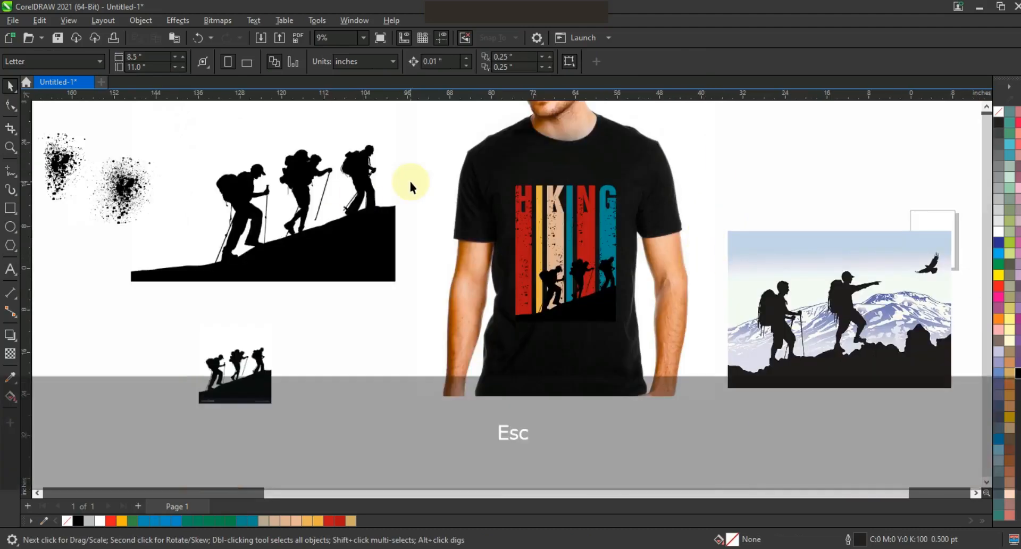
# Step: Trace the flying birds bitmap with PowerTRACE as a low quality image outline, keeping the original
pyautogui.click(776, 319)
pyautogui.press('F4')
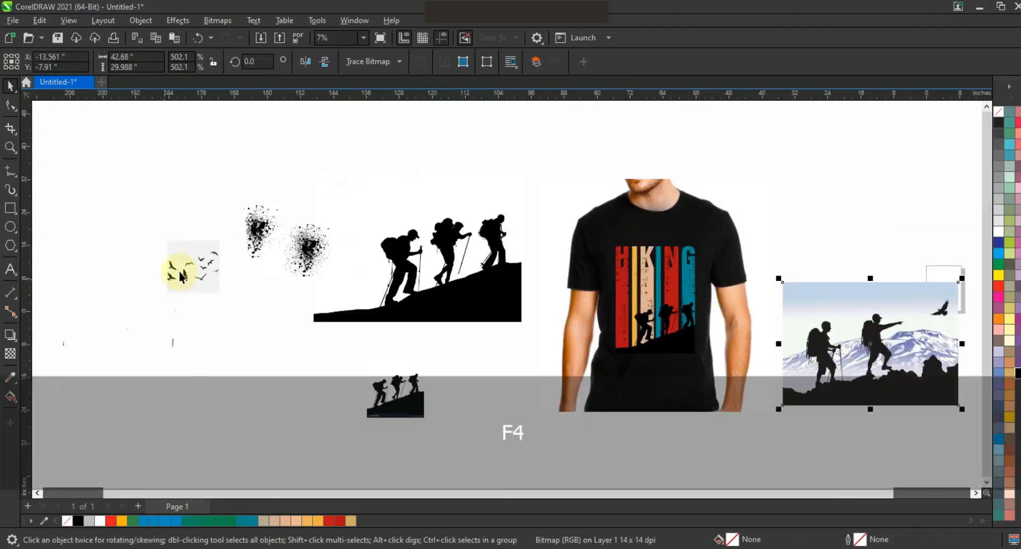
pyautogui.rightClick(180, 271)
pyautogui.moveTo(223, 224)
pyautogui.click(375, 282)
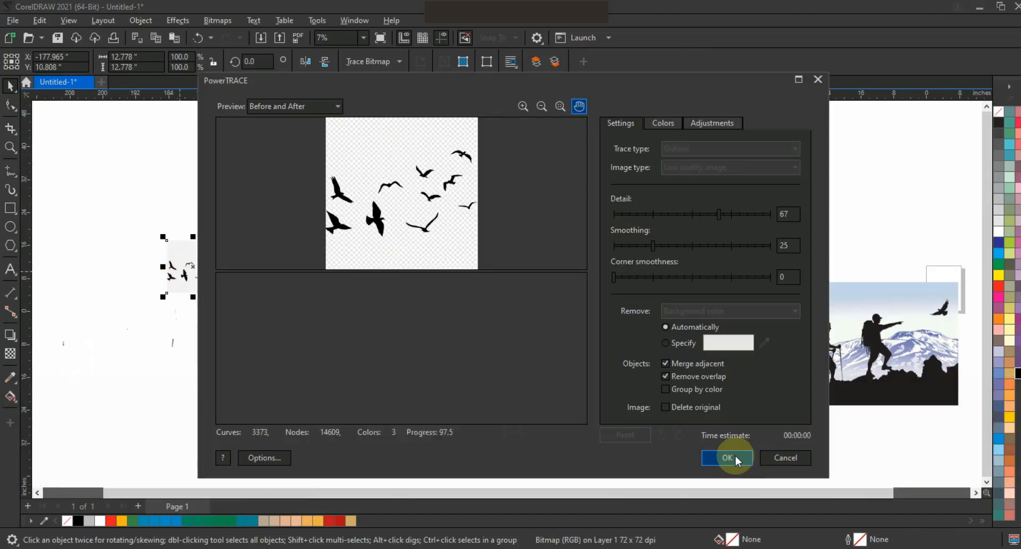
pyautogui.click(726, 458)
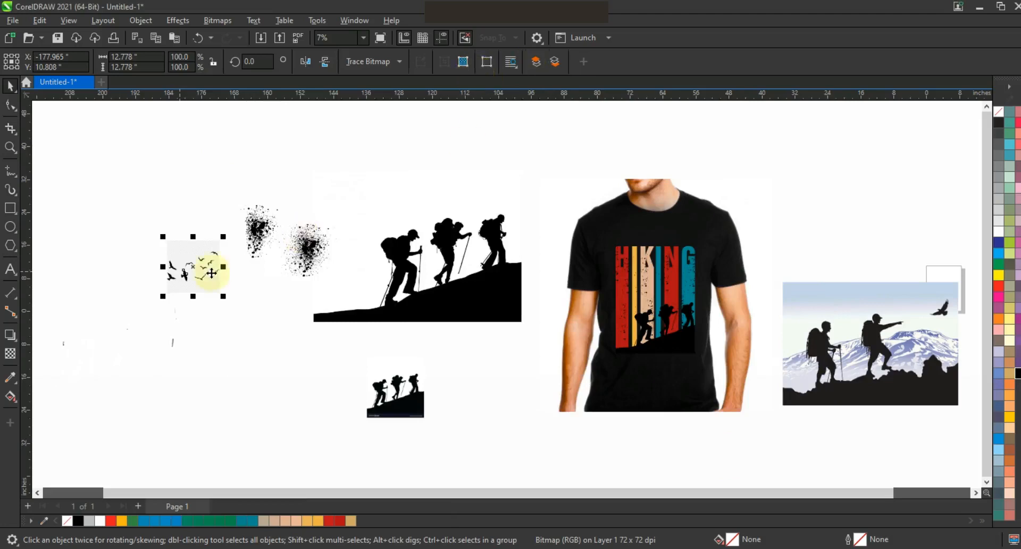
# Step: Ungroup the traced birds and undo the accidental move of a small white fragment
pyautogui.click(489, 62)
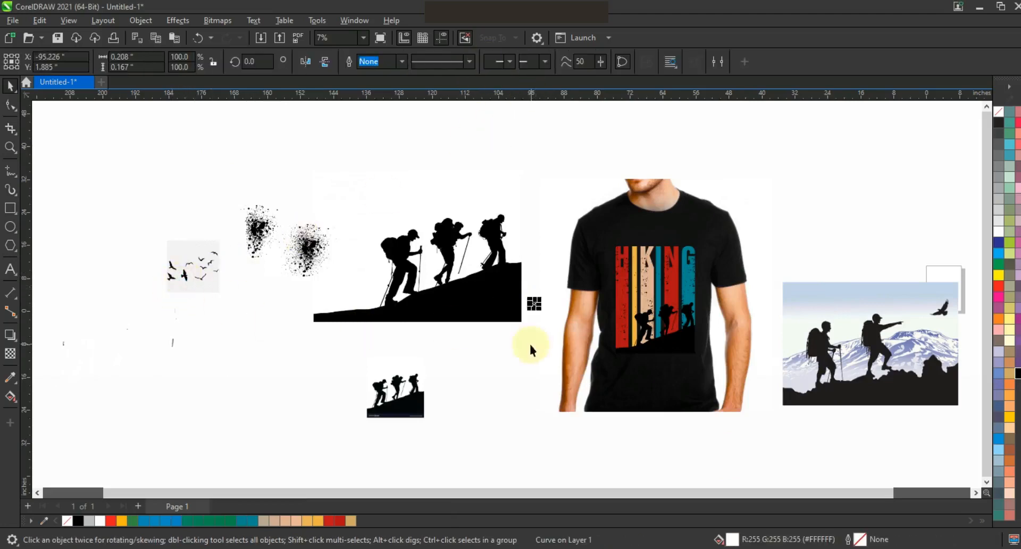
pyautogui.hotkey('ctrl', 'z')
pyautogui.press('F2')
pyautogui.press('F3')
pyautogui.moveTo(215, 194); pyautogui.dragTo(405, 355)
pyautogui.hotkey('shift', 'F2')
# Step: Move three of the traced birds onto the stripes above the first hiker and bring them to the front
pyautogui.click(209, 301)
pyautogui.click(435, 364)
pyautogui.keyDown('shift'); pyautogui.click(355, 355); pyautogui.keyUp('shift')
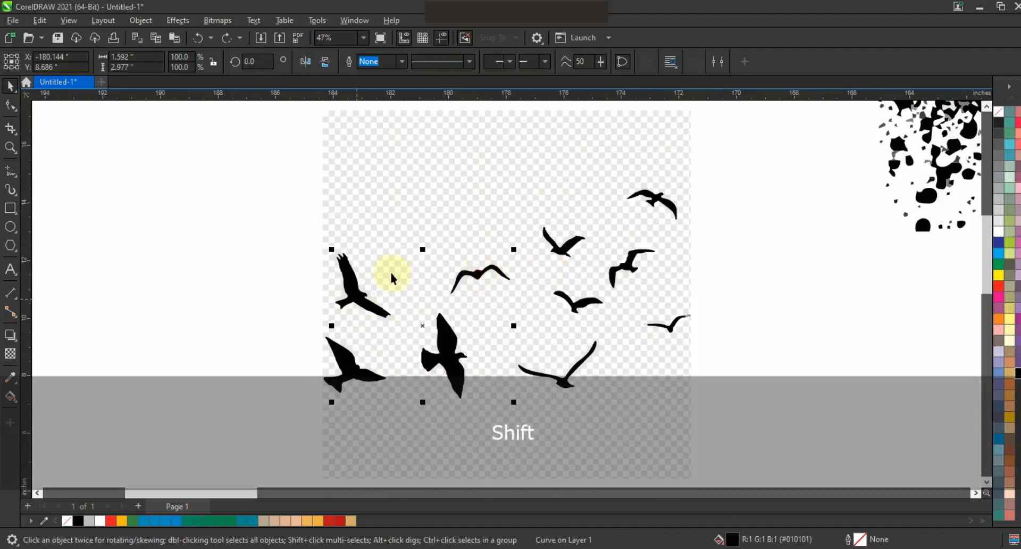
pyautogui.press('F3')
pyautogui.moveTo(413, 303); pyautogui.dragTo(657, 385)
pyautogui.press('F4')
pyautogui.moveTo(253, 294); pyautogui.dragTo(643, 285)
pyautogui.hotkey('shift', 'pageup')
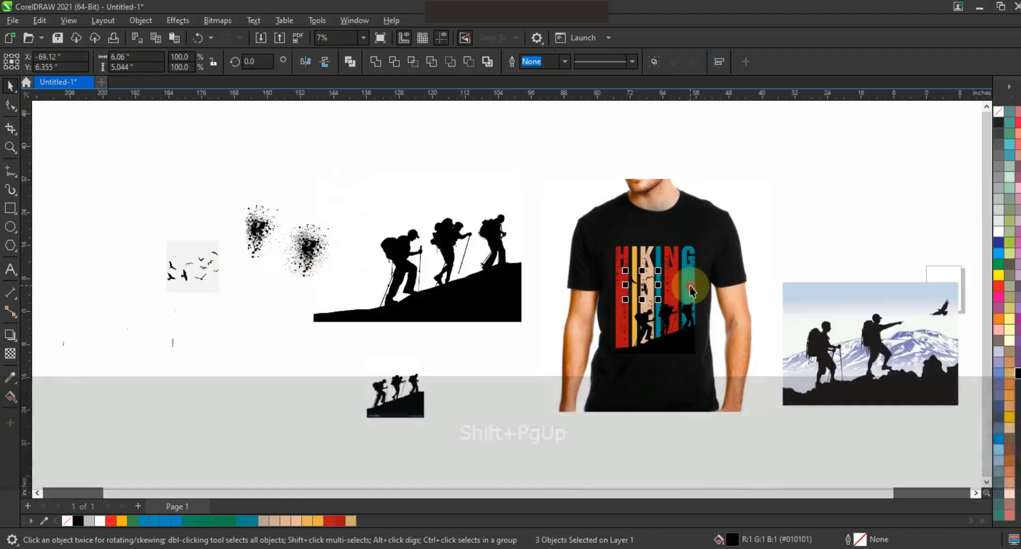
# Step: Fill the birds with C100 M100 Y100 K100 black and spread them over the H, K and N stripes, copying the gull onto the G
pyautogui.click(691, 271)
pyautogui.hotkey('shift', 'F2')
pyautogui.press('F3')
pyautogui.press('Escape')
pyautogui.click(10, 147)
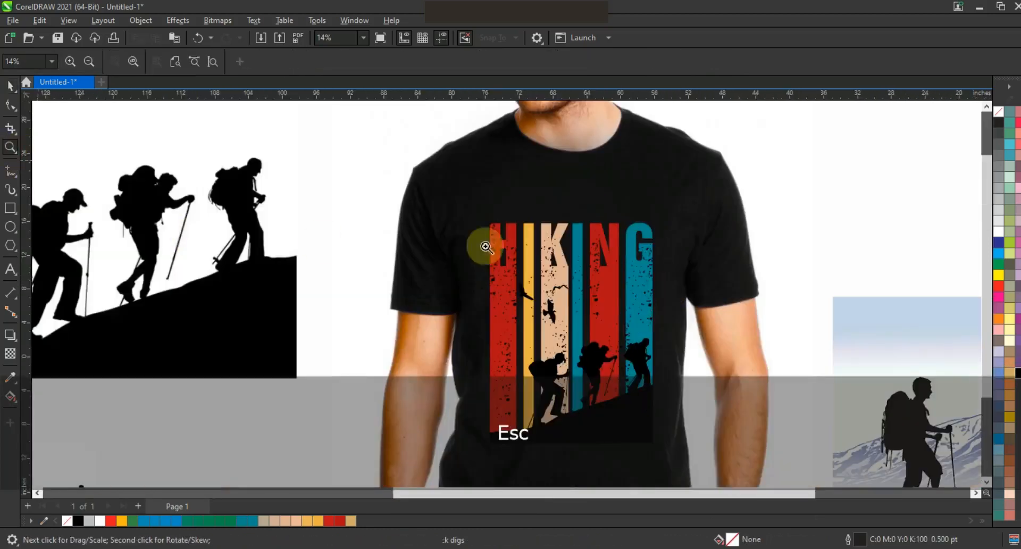
pyautogui.moveTo(474, 219); pyautogui.dragTo(678, 431)
pyautogui.click(10, 85)
pyautogui.moveTo(460, 270); pyautogui.dragTo(379, 302)
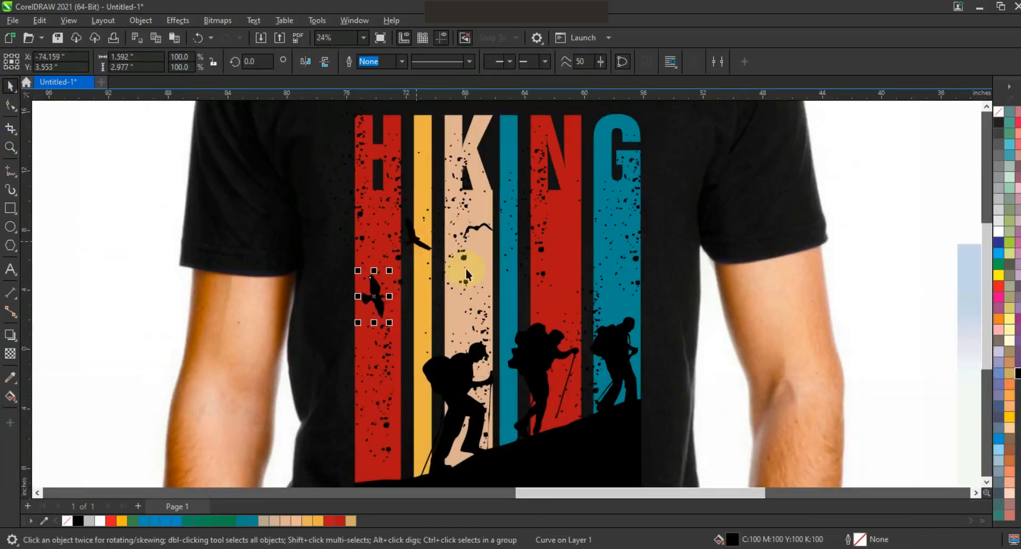
pyautogui.moveTo(569, 211); pyautogui.dragTo(569, 211)
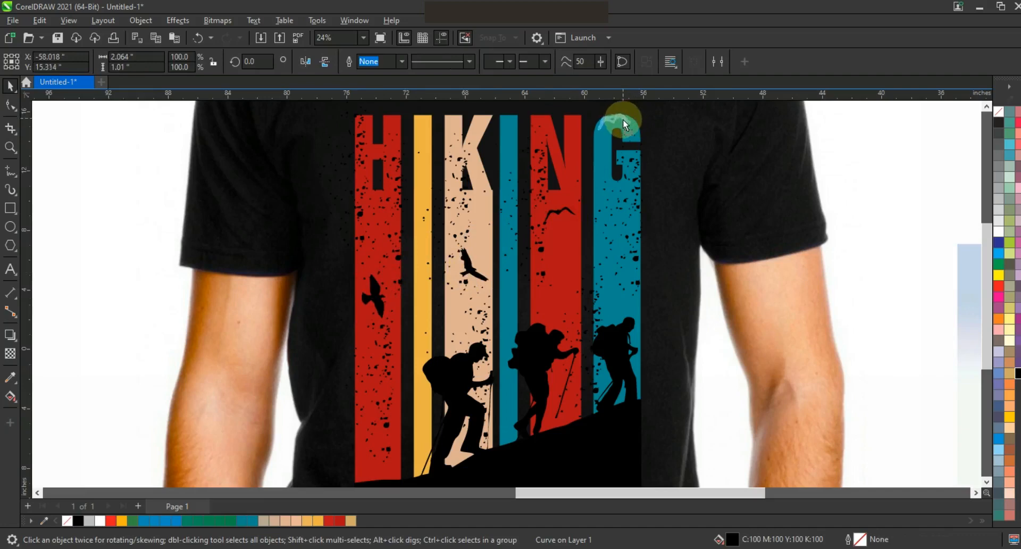
pyautogui.moveTo(623, 125); pyautogui.dragTo(623, 124)
pyautogui.click(877, 202)
# Step: Copy the bird from the H stripe onto the N stripe below the gull, mirrored and scaled to about 0.9 × 1.6 inches
pyautogui.moveTo(388, 301); pyautogui.dragTo(570, 246)
pyautogui.rightClick(562, 300)
pyautogui.click(306, 61)
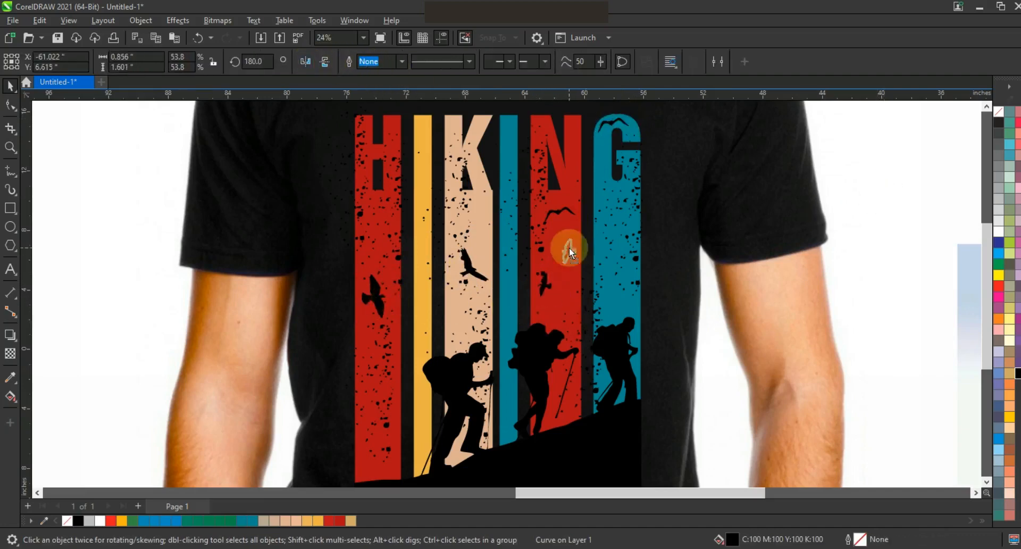
pyautogui.click(843, 268)
pyautogui.press('F3')
pyautogui.moveTo(386, 151); pyautogui.dragTo(735, 413)
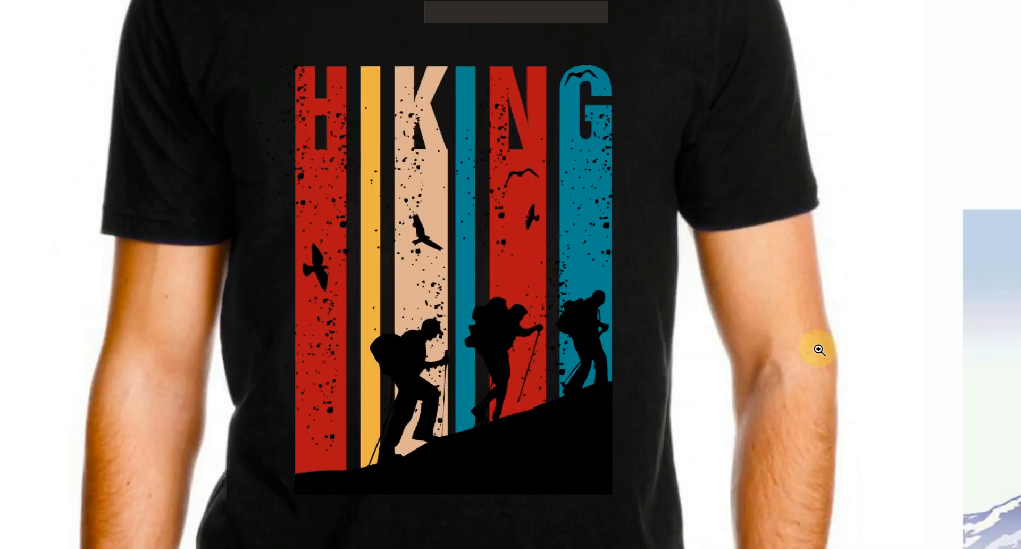